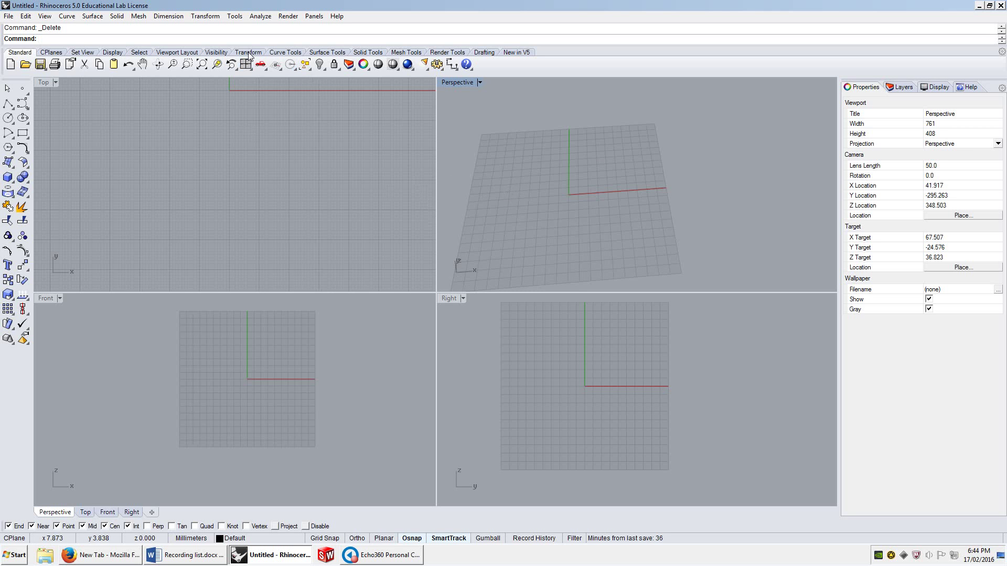
Open the Rhino options and review the Annotation and Grid pages of the document properties
{"action": "left_click", "coordinate": [234, 17]}
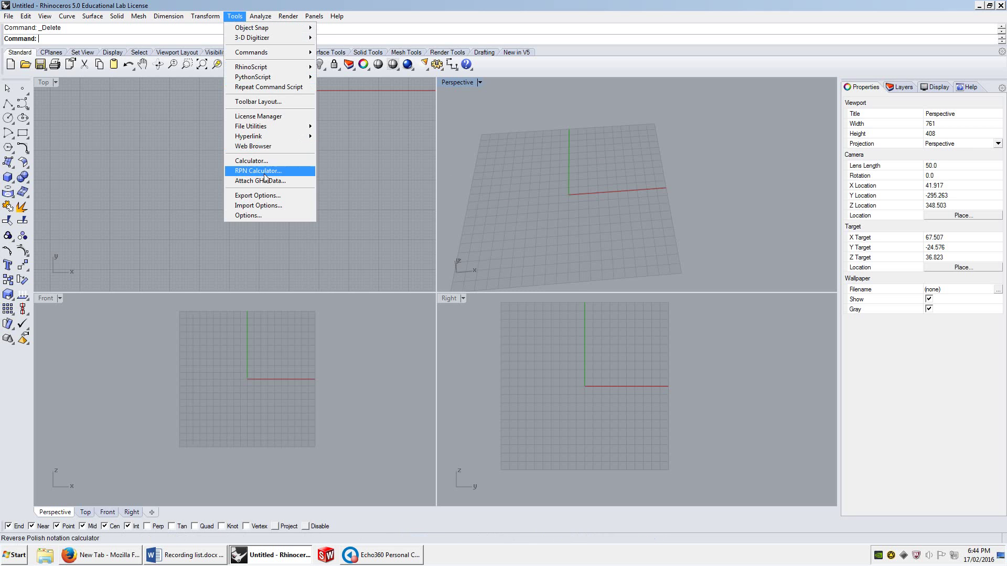
{"action": "left_click", "coordinate": [254, 216]}
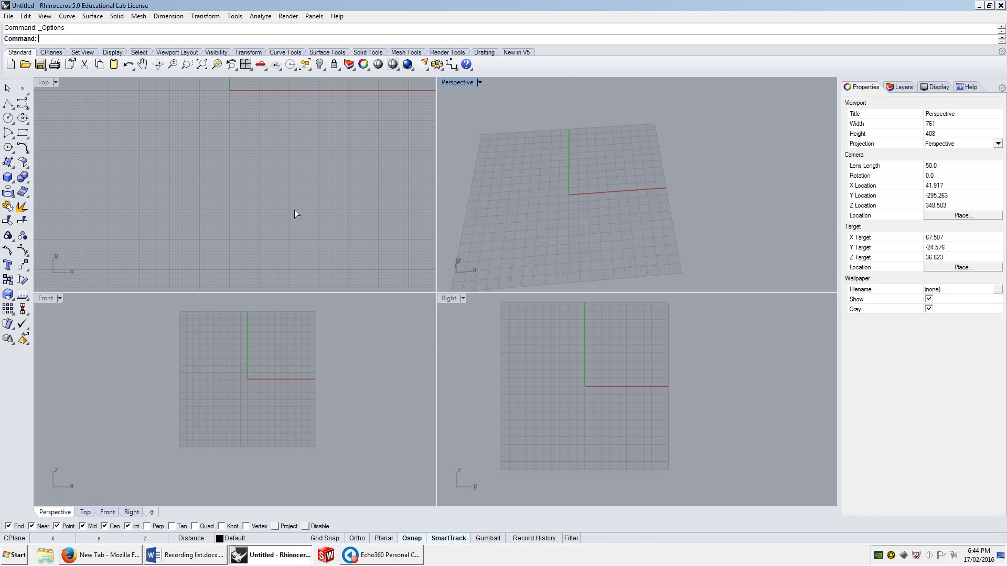
{"action": "left_click_drag", "start_coordinate": [425, 66], "coordinate": [648, 64]}
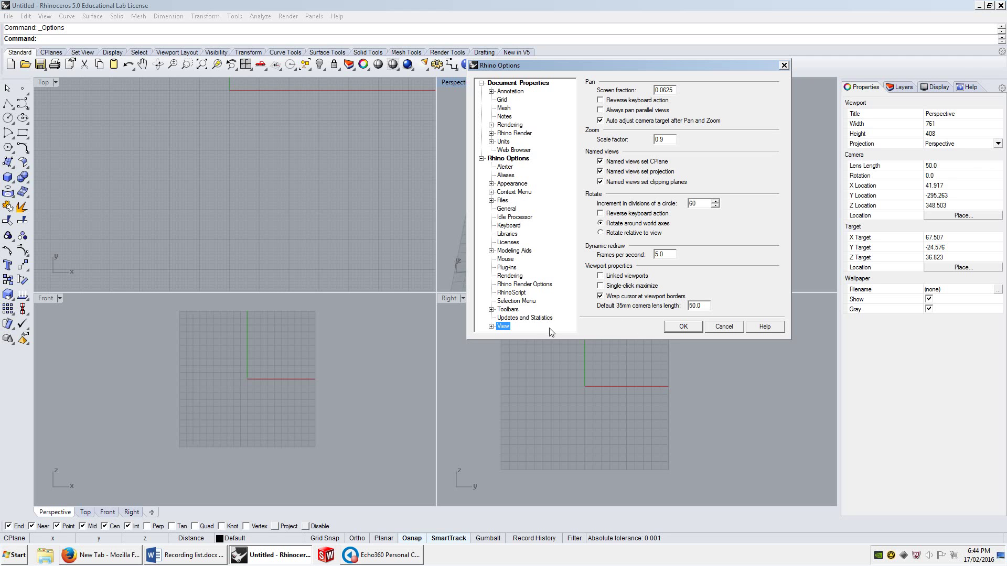
{"action": "left_click", "coordinate": [510, 92]}
{"action": "left_click", "coordinate": [509, 100]}
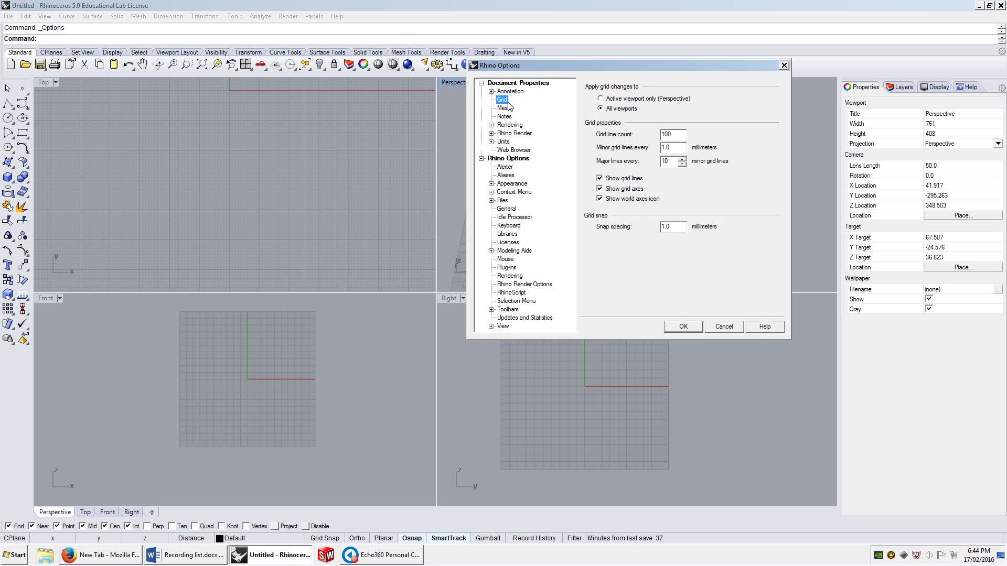
{"action": "left_click", "coordinate": [513, 94]}
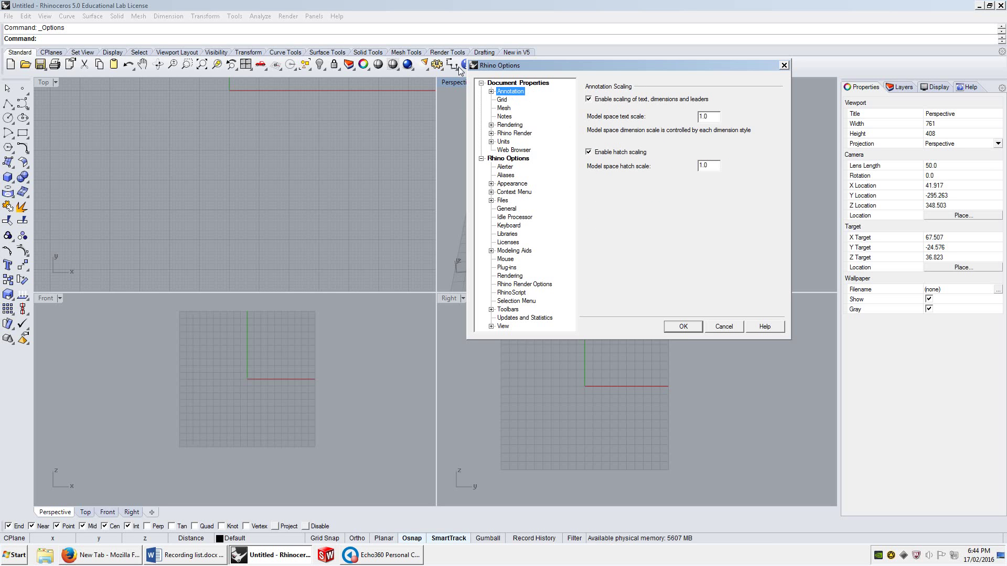
{"action": "left_click", "coordinate": [501, 100]}
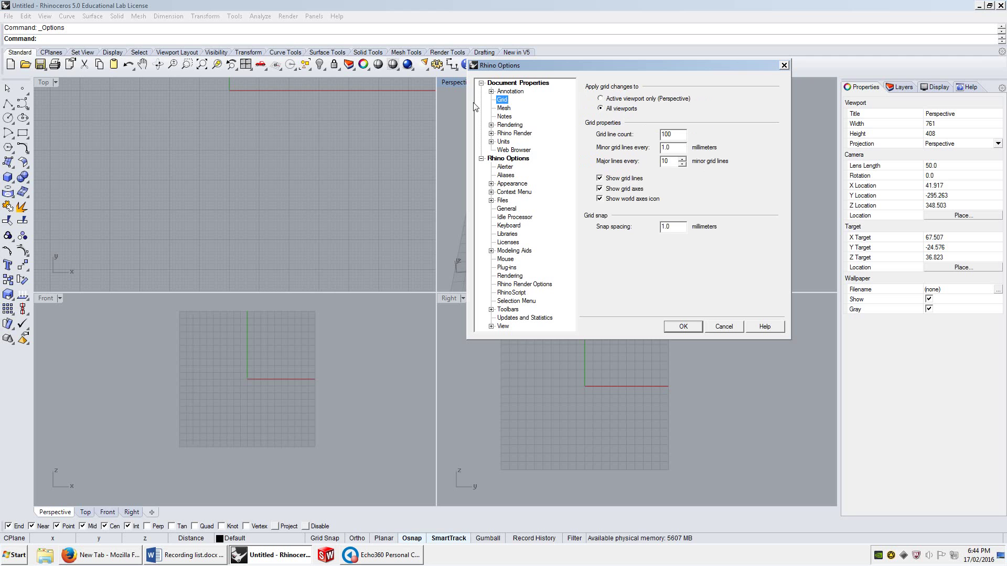
Try the Smooth & slower render mesh quality, return it to Jagged & faster, and look through the Notes and Rendering pages
{"action": "left_click", "coordinate": [504, 109]}
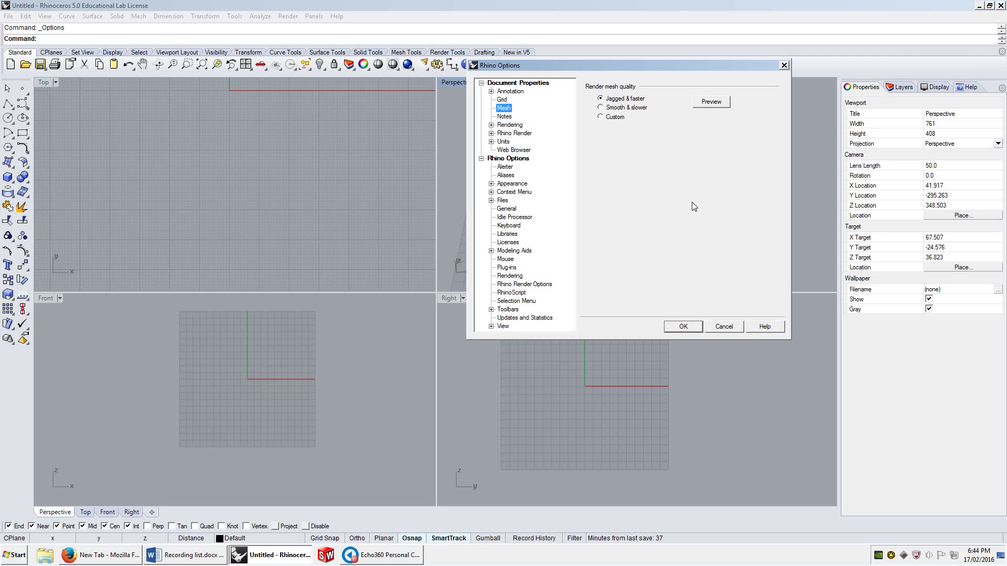
{"action": "left_click", "coordinate": [601, 108]}
{"action": "left_click", "coordinate": [609, 98]}
{"action": "left_click", "coordinate": [504, 116]}
{"action": "left_click", "coordinate": [510, 124]}
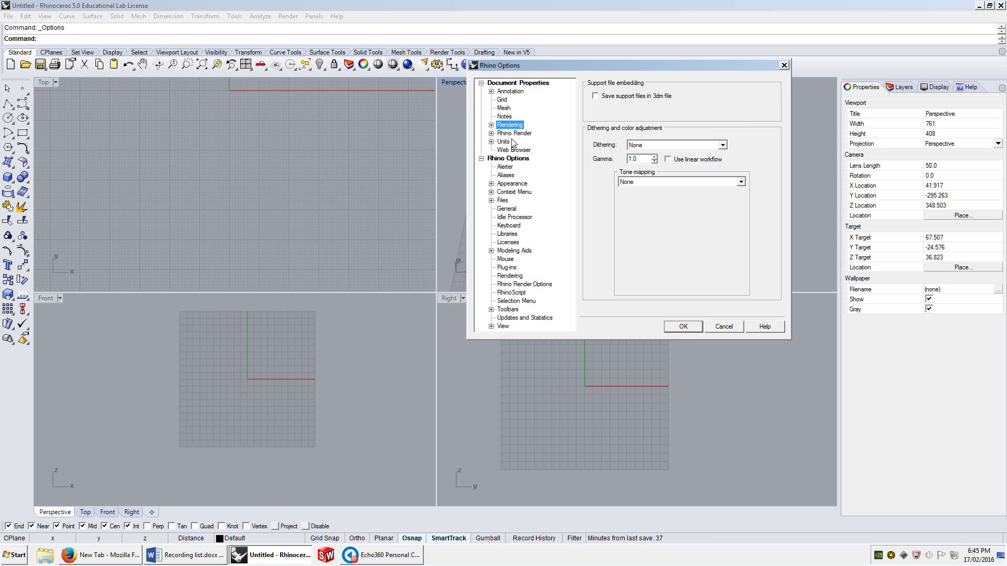
Set the document's model units to Millimeters and the absolute tolerance to 0.001 units
{"action": "left_click", "coordinate": [513, 142]}
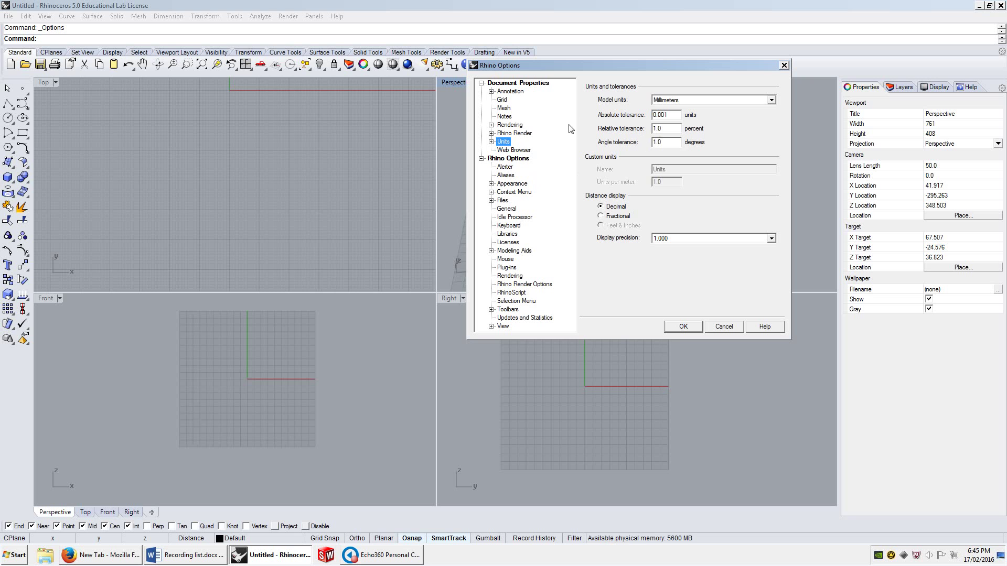
{"action": "left_click", "coordinate": [770, 100]}
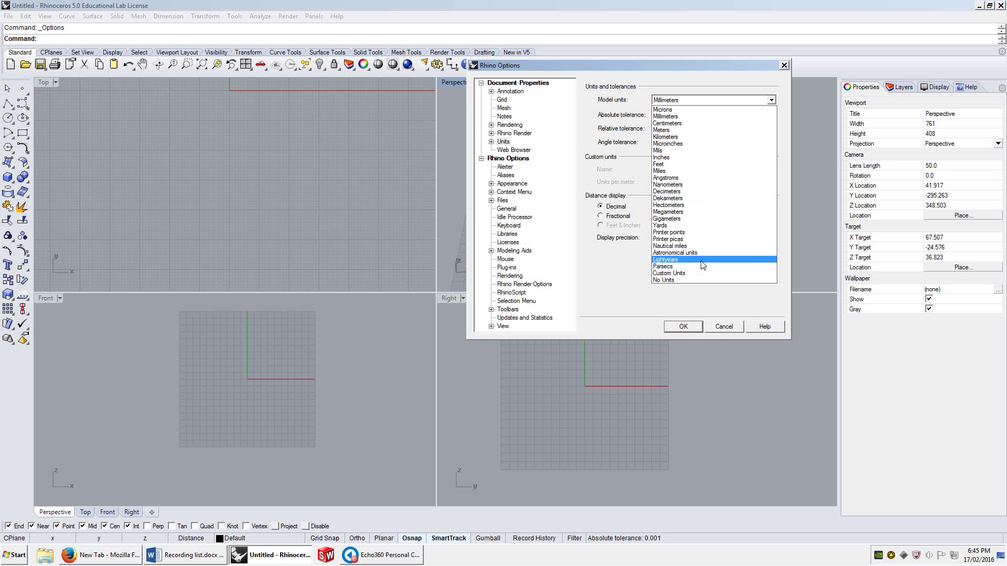
{"action": "left_click", "coordinate": [675, 117]}
{"action": "left_click_drag", "start_coordinate": [677, 121], "coordinate": [638, 121]}
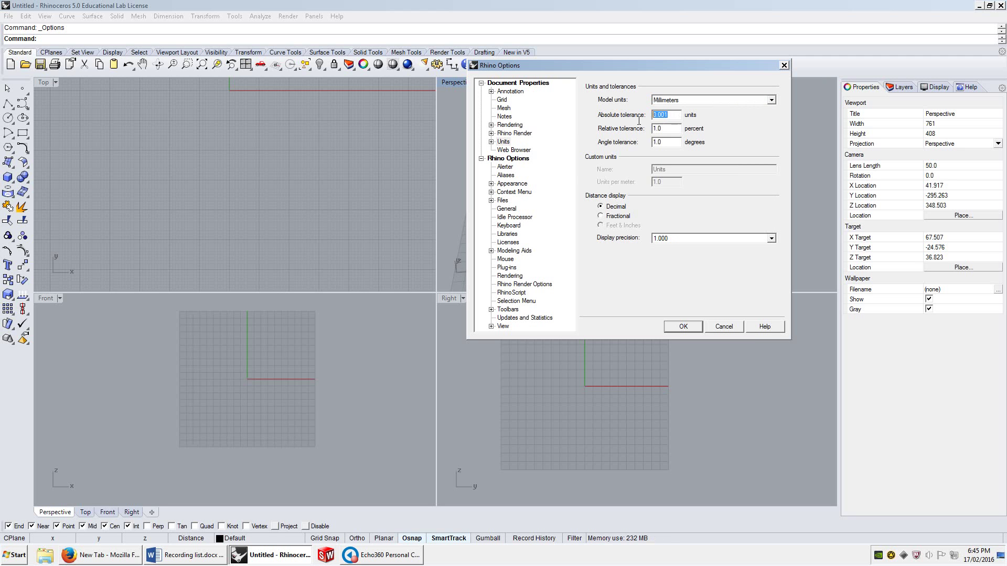
{"action": "left_click", "coordinate": [671, 120]}
{"action": "key", "text": "Left"}
{"action": "type", "text": "0"}
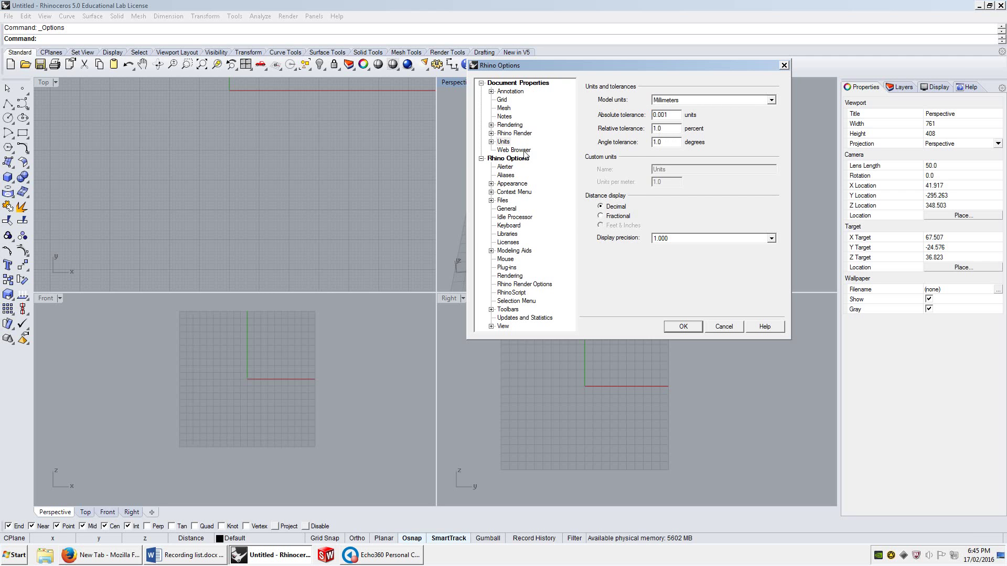
Review the list of command aliases and their macros, and close the options
{"action": "left_click", "coordinate": [509, 177]}
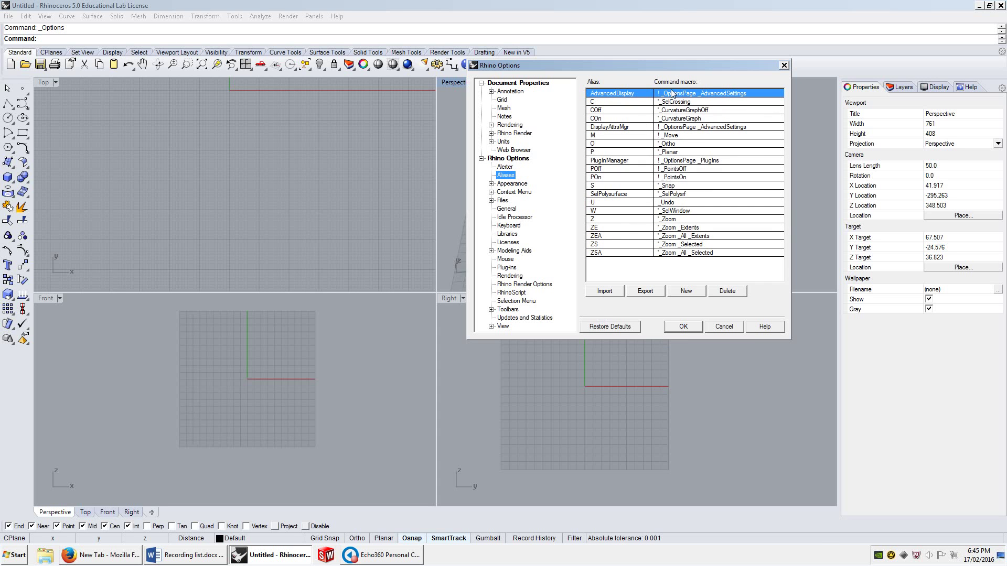
{"action": "left_click_drag", "start_coordinate": [642, 71], "coordinate": [502, 66]}
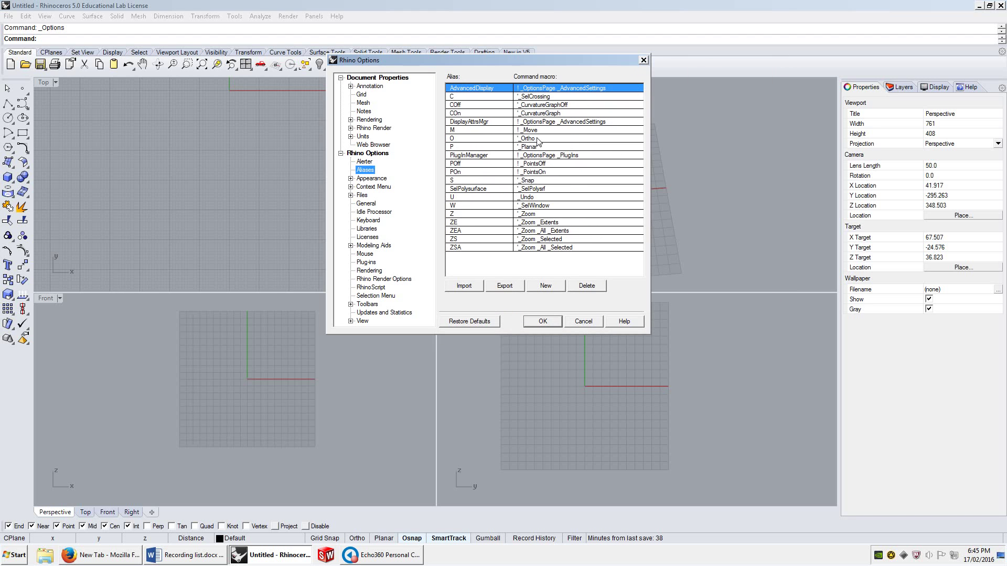
{"action": "left_click", "coordinate": [559, 325]}
Draw a long practice box freehand beyond the back right part of the Perspective grid using the Box command
{"action": "type", "text": "box"}
{"action": "key", "text": "Return"}
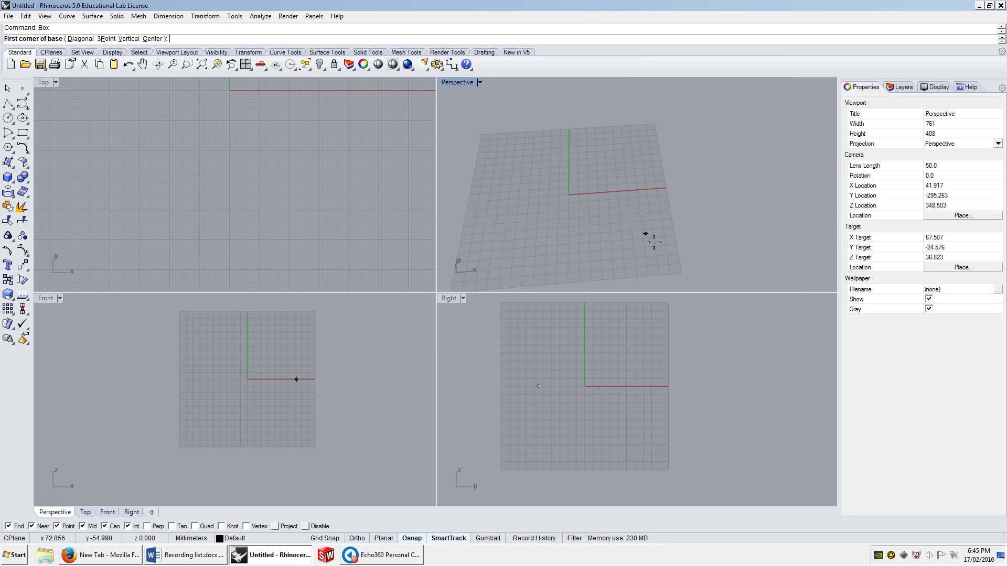
{"action": "left_click", "coordinate": [600, 161]}
{"action": "left_click", "coordinate": [714, 137]}
{"action": "left_click", "coordinate": [673, 115]}
Draw a second practice box freehand over the front right part of the Perspective grid
{"action": "type", "text": "B"}
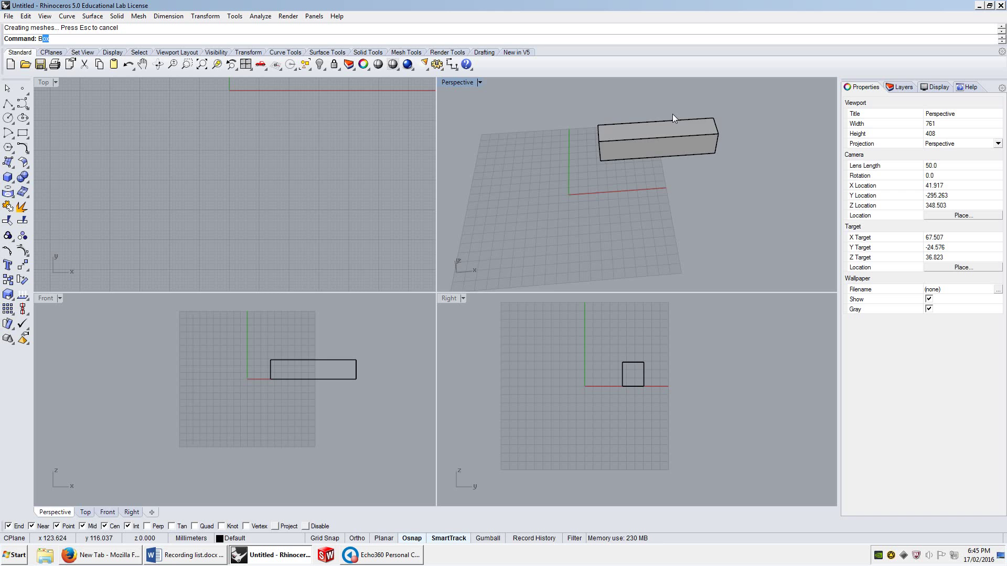
{"action": "type", "text": "ox"}
{"action": "key", "text": "Return"}
{"action": "scroll", "coordinate": [763, 176], "scroll_direction": "down", "scroll_amount": 2}
{"action": "left_click", "coordinate": [651, 209]}
{"action": "left_click", "coordinate": [726, 249]}
{"action": "left_click", "coordinate": [722, 202]}
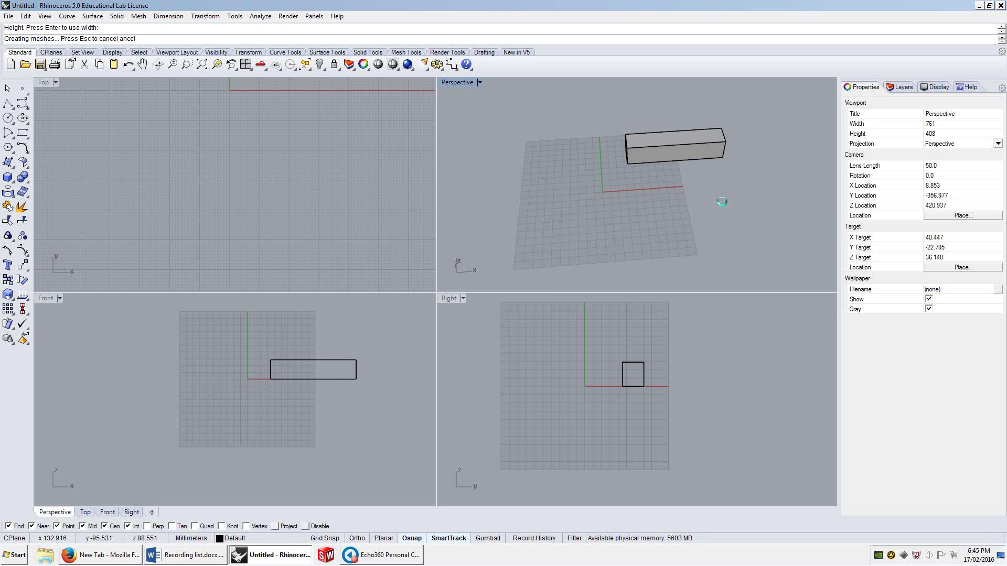
Start a third practice box, cancel it, and delete all the practice boxes from the model
{"action": "type", "text": "Box"}
{"action": "key", "text": "Return"}
{"action": "left_click", "coordinate": [542, 194]}
{"action": "left_click", "coordinate": [603, 231]}
{"action": "key", "text": "Escape"}
{"action": "left_click_drag", "start_coordinate": [717, 238], "coordinate": [506, 111]}
{"action": "key", "text": "Delete"}
Add a new command alias B with the macro !_Box in the options and apply it
{"action": "left_click", "coordinate": [234, 15]}
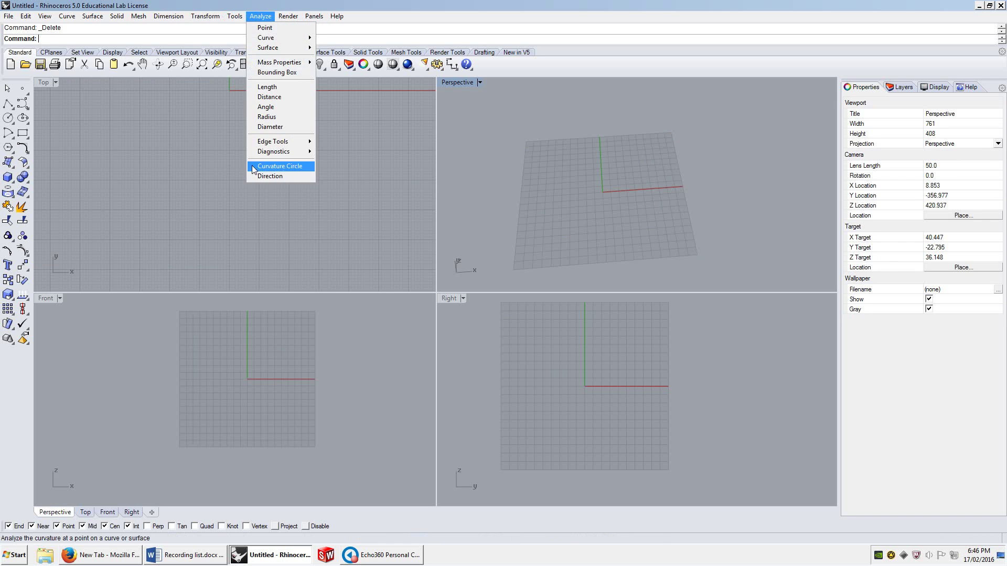
{"action": "left_click", "coordinate": [261, 214]}
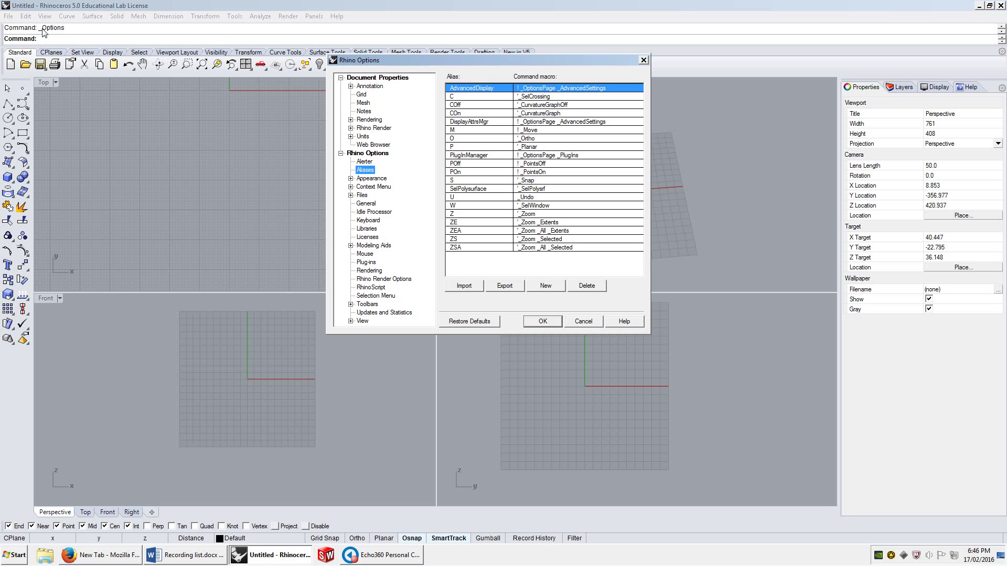
{"action": "left_click", "coordinate": [546, 286]}
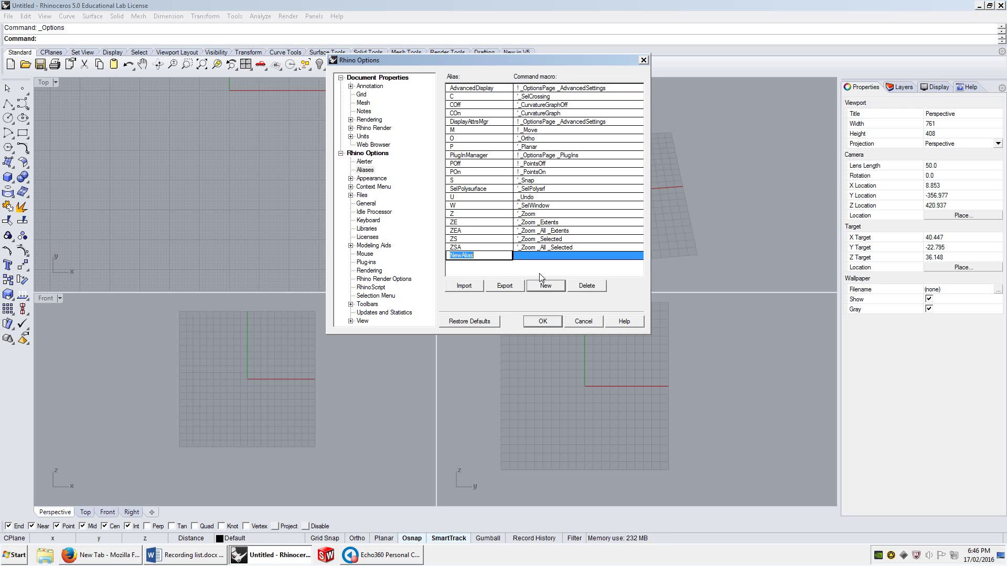
{"action": "type", "text": "B"}
{"action": "left_click", "coordinate": [533, 256]}
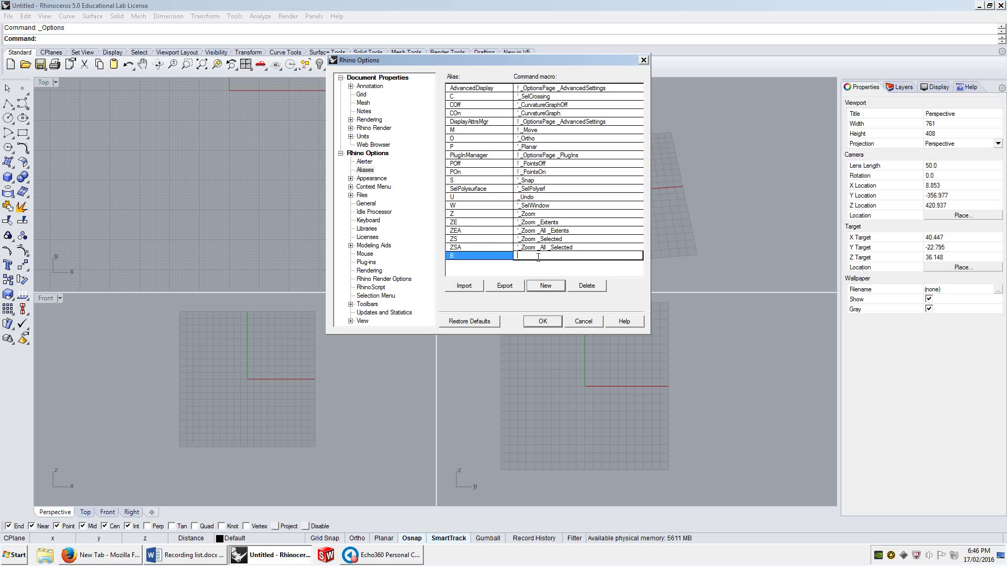
{"action": "type", "text": "_Bo"}
{"action": "type", "text": "!"}
{"action": "left_click", "coordinate": [543, 322]}
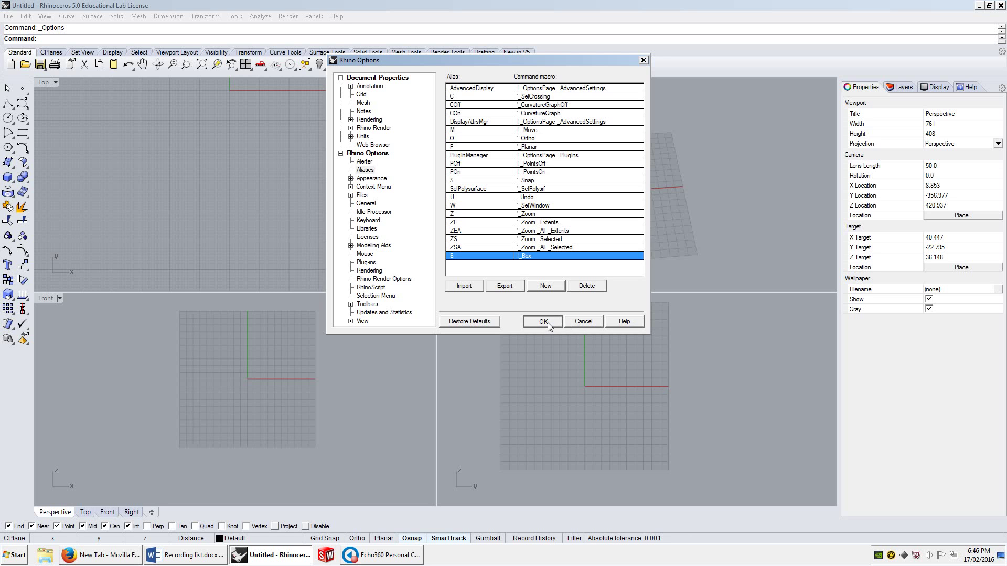
Draw a box freehand around the grid origin in the Perspective view using the B alias, and select it
{"action": "type", "text": "b"}
{"action": "key", "text": "Return"}
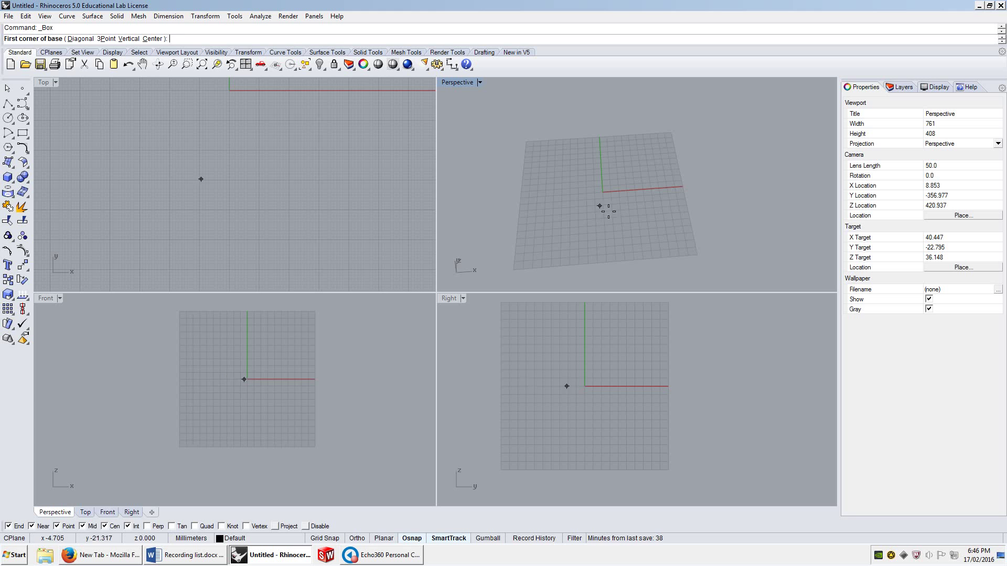
{"action": "left_click", "coordinate": [580, 210]}
{"action": "left_click", "coordinate": [656, 169]}
{"action": "left_click", "coordinate": [652, 130]}
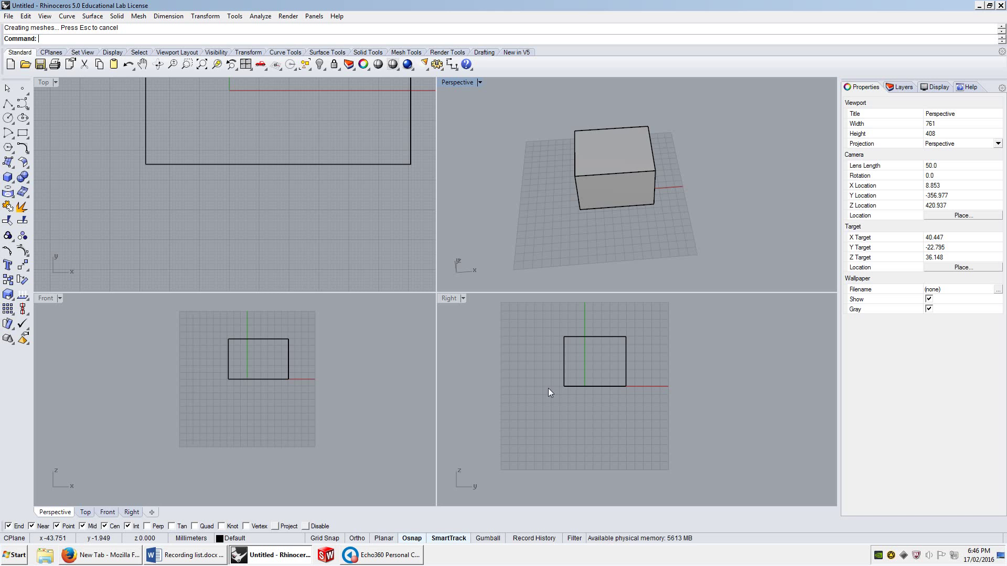
{"action": "left_click", "coordinate": [612, 192]}
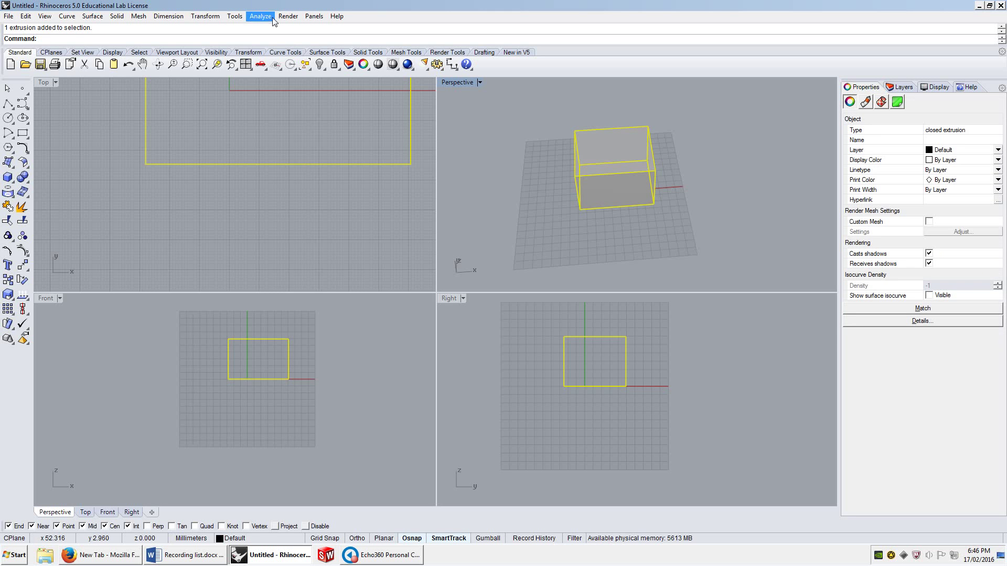
Return to the command alias options and look at the file browser for importing aliases, cancelling without importing
{"action": "left_click", "coordinate": [239, 16]}
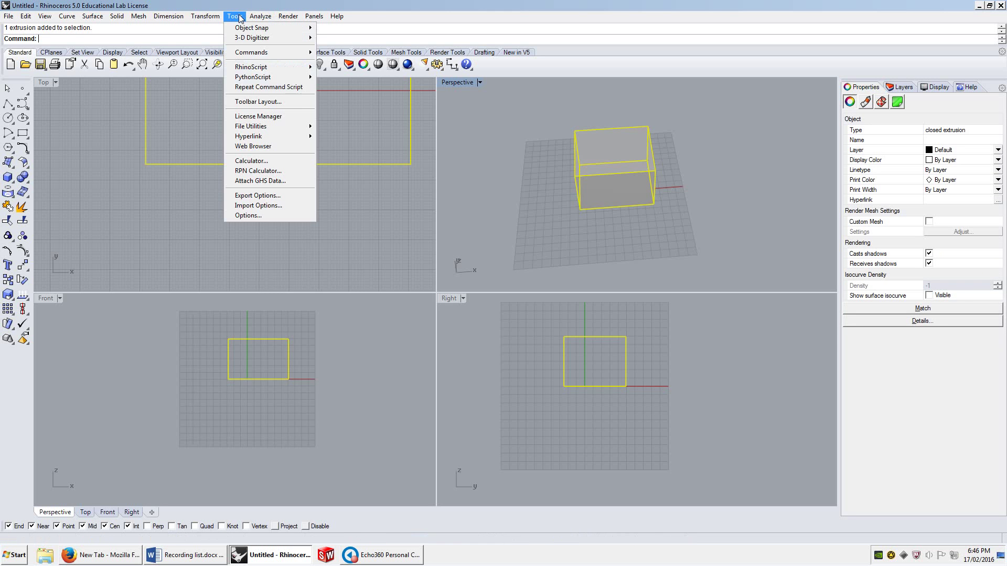
{"action": "left_click", "coordinate": [253, 216]}
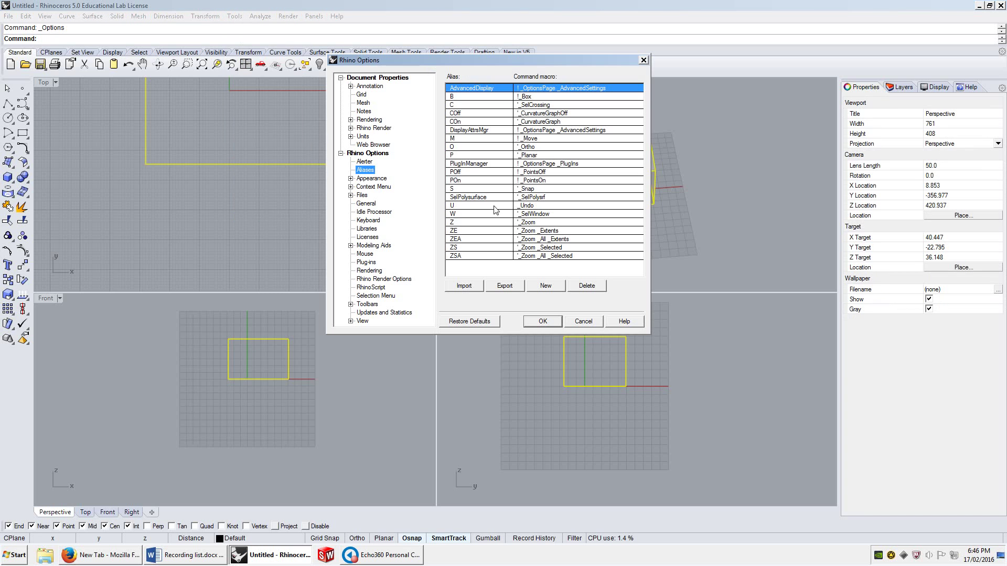
{"action": "left_click", "coordinate": [465, 290]}
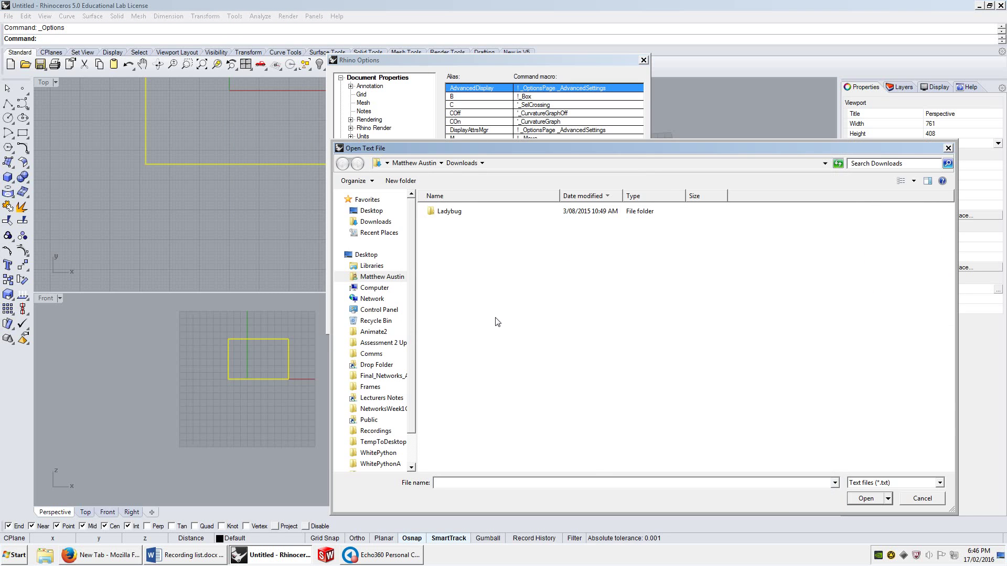
{"action": "left_click", "coordinate": [923, 498]}
Export the command aliases to the Desktop as a text file named MyAlias
{"action": "left_click", "coordinate": [505, 286]}
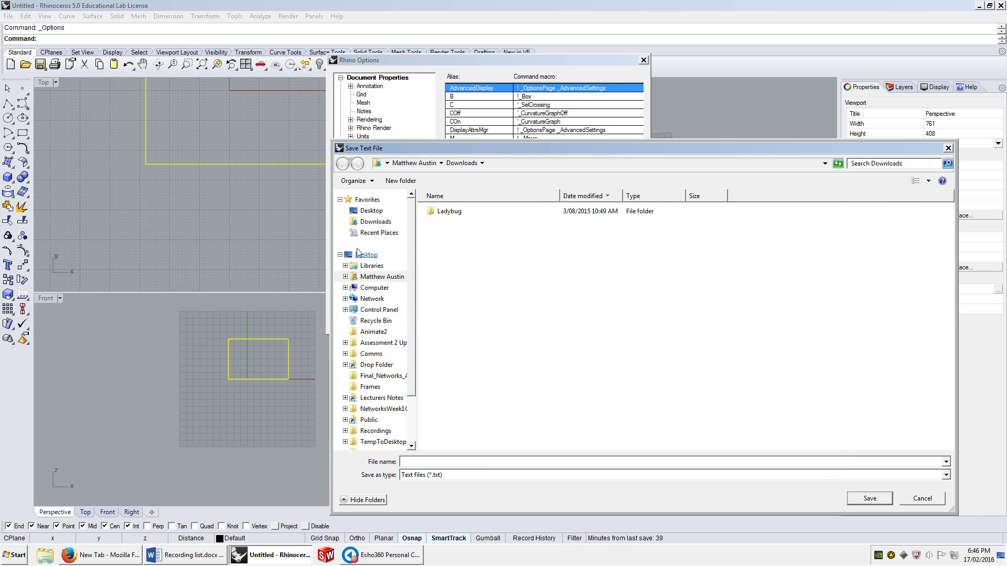
{"action": "left_click", "coordinate": [371, 210]}
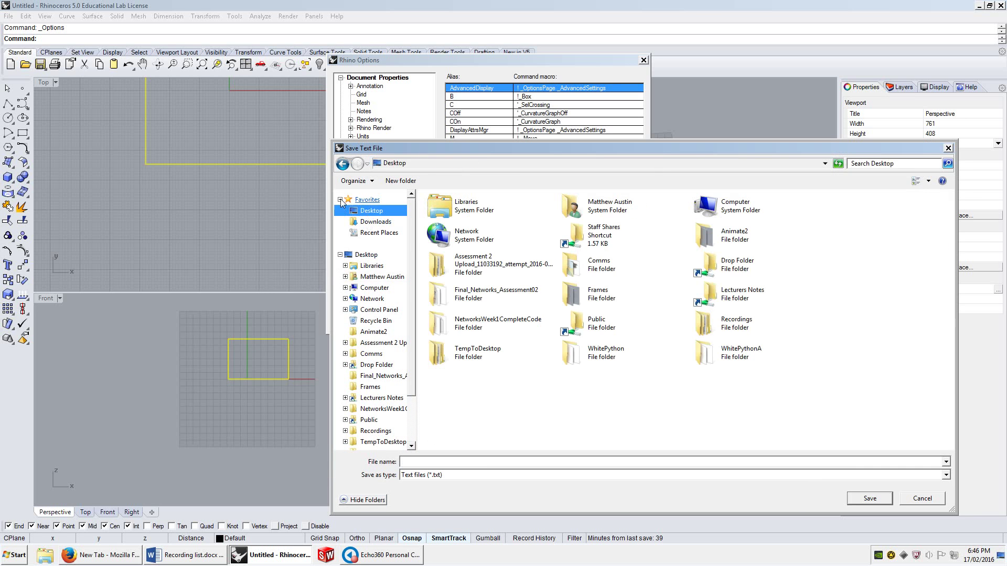
{"action": "left_click", "coordinate": [458, 462]}
{"action": "type", "text": "MyT"}
{"action": "key", "text": "BackSpace"}
{"action": "key", "text": "Return"}
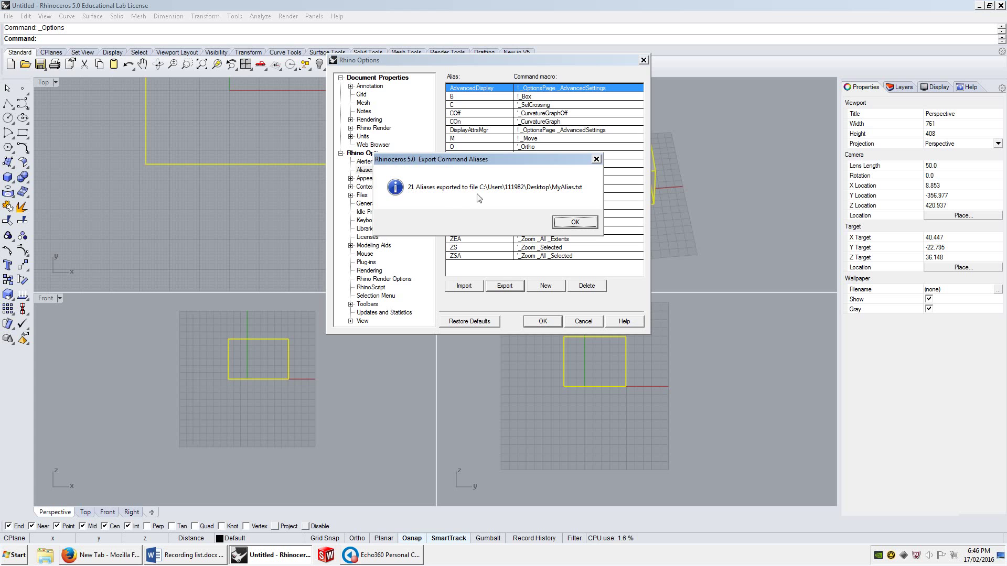
{"action": "left_click", "coordinate": [575, 222]}
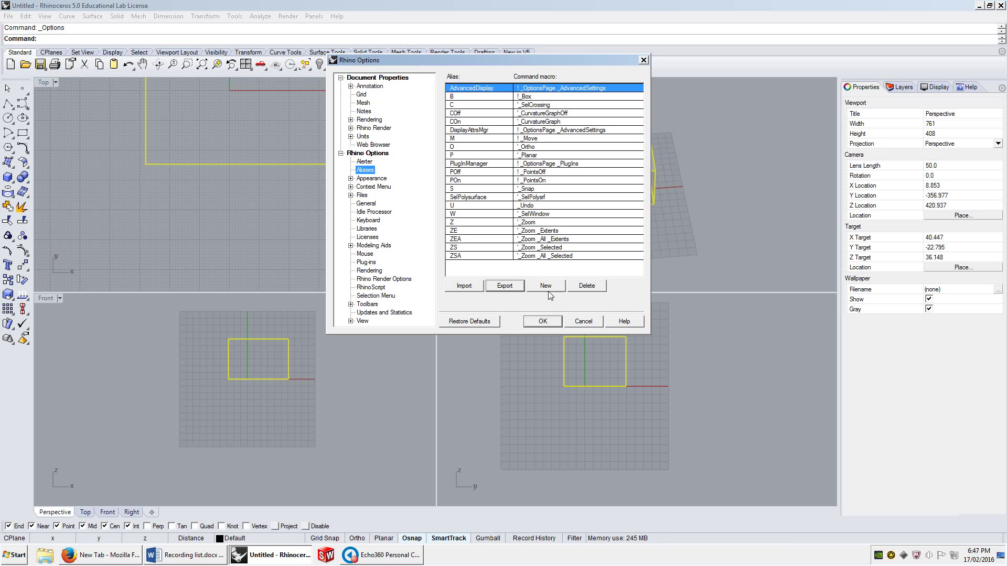
Look through the Appearance and Context Menu option pages and open the Files page
{"action": "left_click", "coordinate": [351, 179]}
{"action": "left_click", "coordinate": [370, 179]}
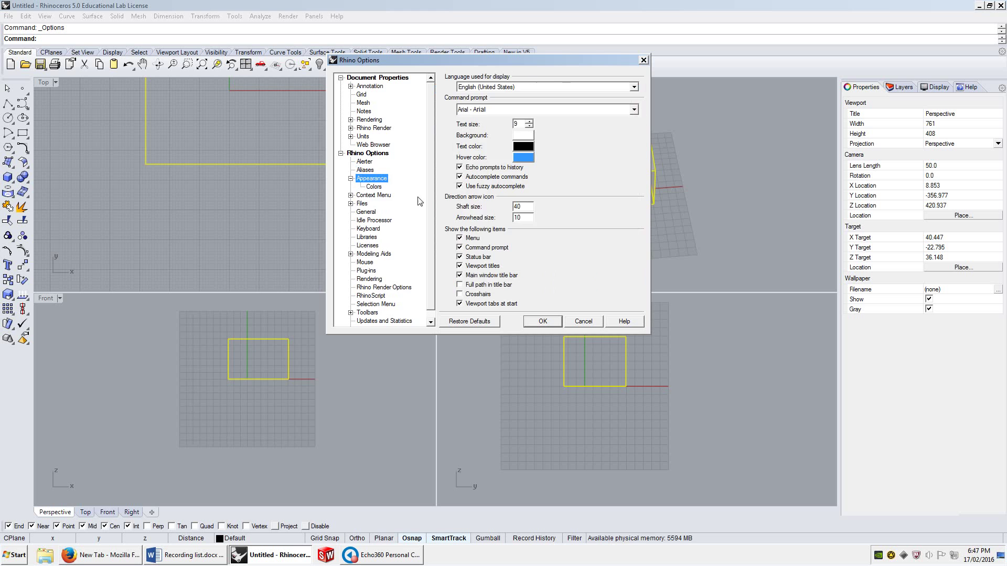
{"action": "left_click", "coordinate": [371, 196]}
{"action": "left_click", "coordinate": [351, 196]}
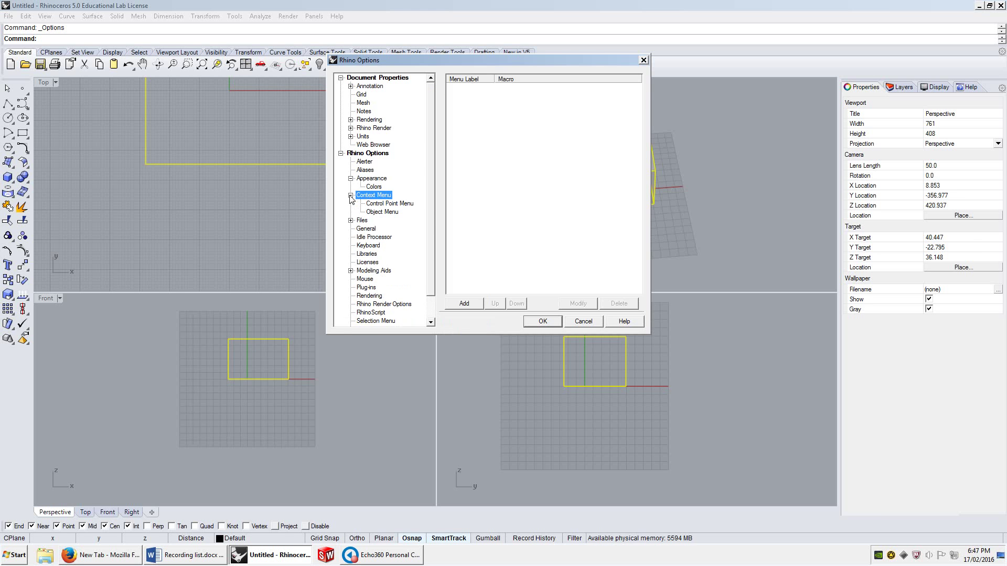
{"action": "left_click", "coordinate": [362, 220]}
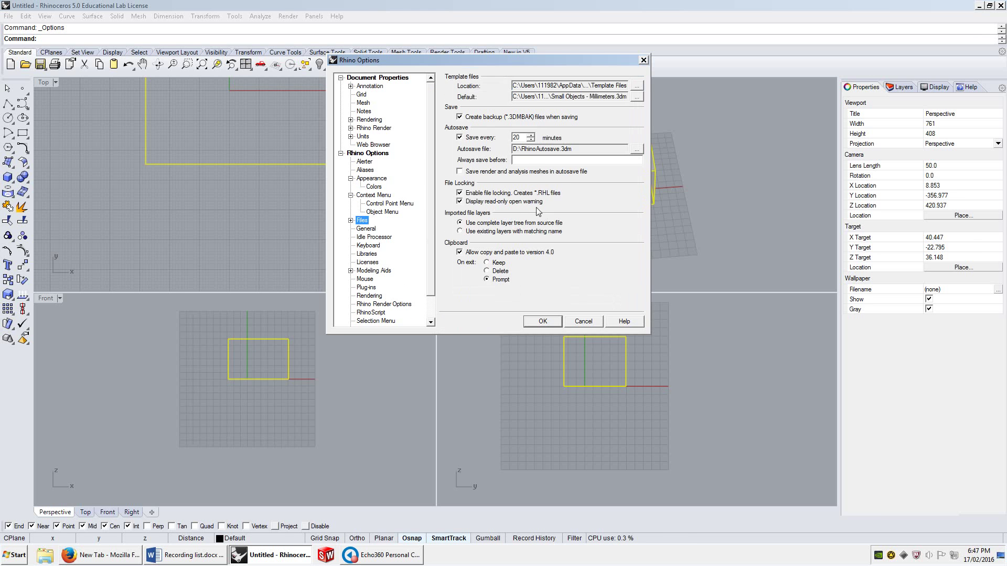
Examine the autosave settings and the autosave file location on the Files page
{"action": "left_click_drag", "start_coordinate": [522, 154], "coordinate": [584, 160]}
{"action": "left_click", "coordinate": [540, 149]}
{"action": "left_click_drag", "start_coordinate": [521, 151], "coordinate": [574, 152]}
{"action": "left_click", "coordinate": [548, 150]}
{"action": "type", "text": "5"}
{"action": "type", "text": "1"}
Review the General options for command lists, undo and isocurve density, and accept and close the options
{"action": "left_click", "coordinate": [366, 229]}
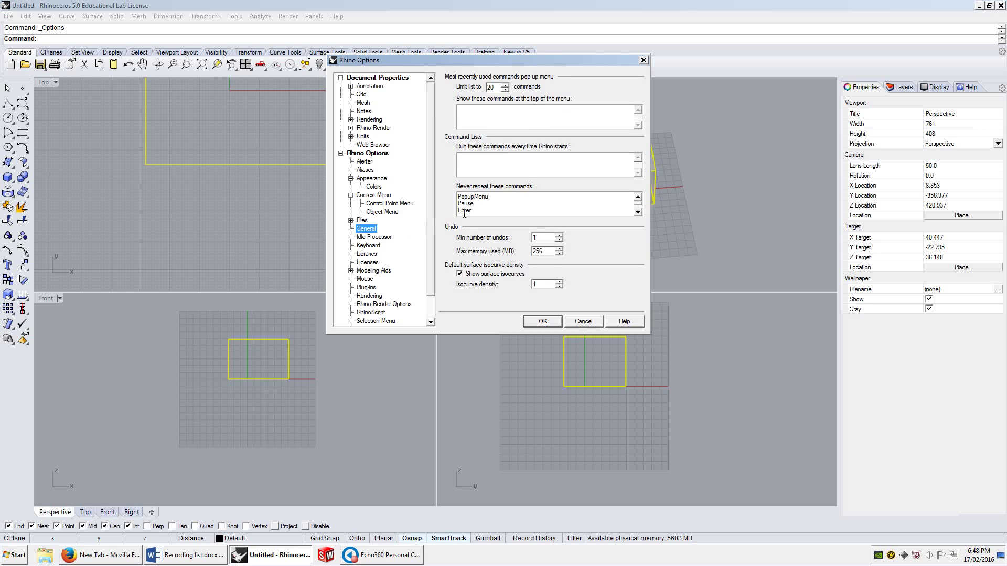
{"action": "scroll", "coordinate": [407, 223], "scroll_direction": "down", "scroll_amount": 1}
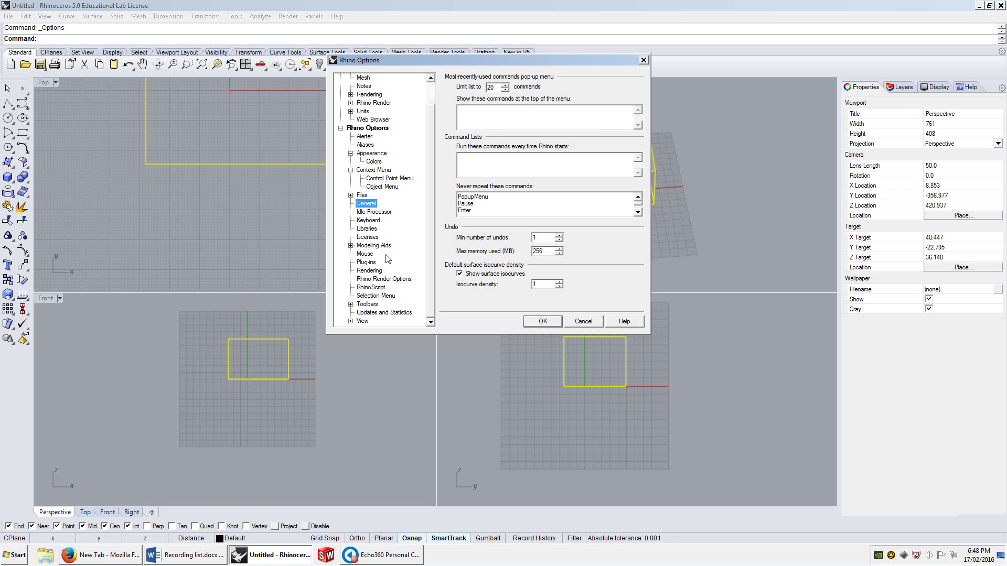
{"action": "scroll", "coordinate": [367, 178], "scroll_direction": "up", "scroll_amount": 1}
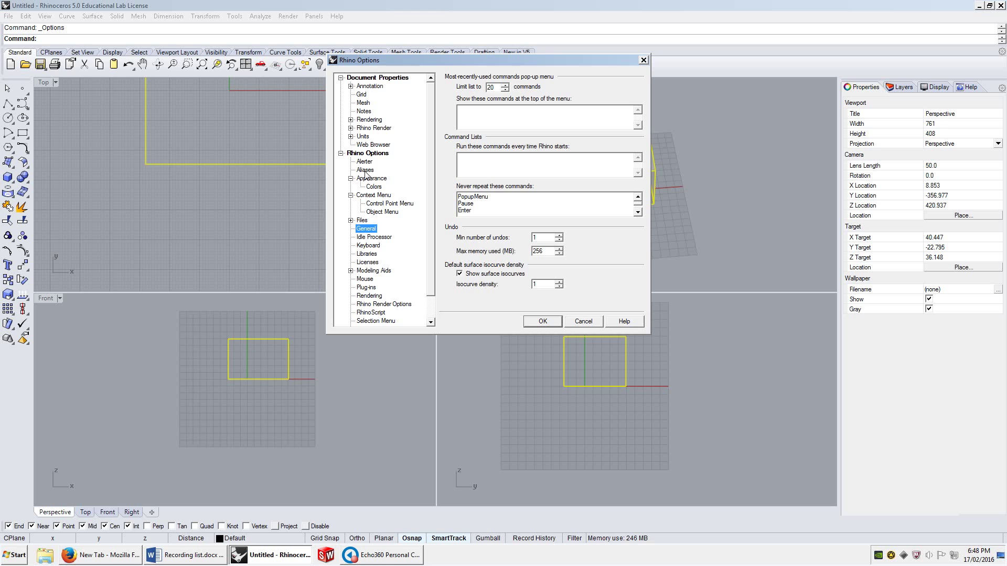
{"action": "left_click", "coordinate": [542, 322]}
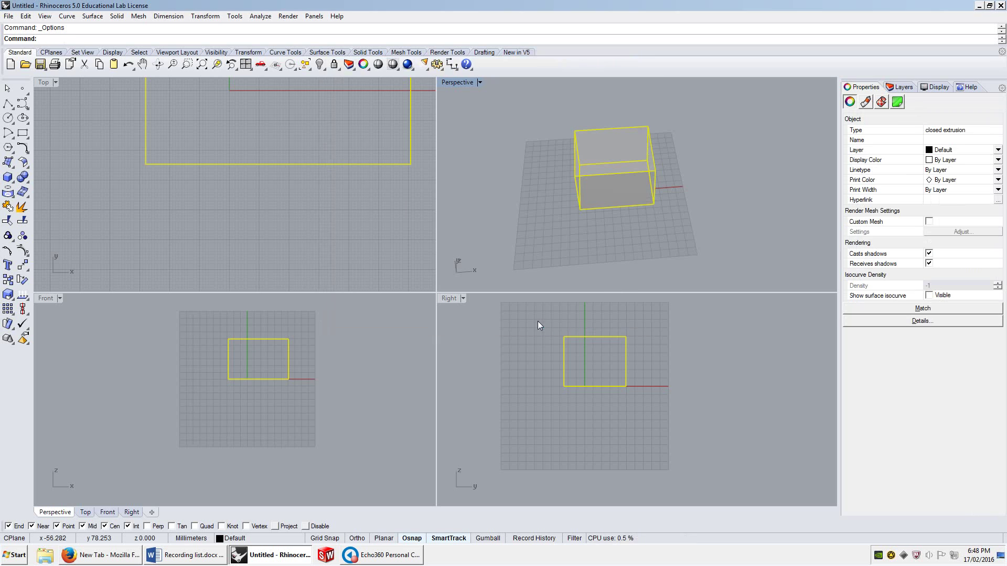